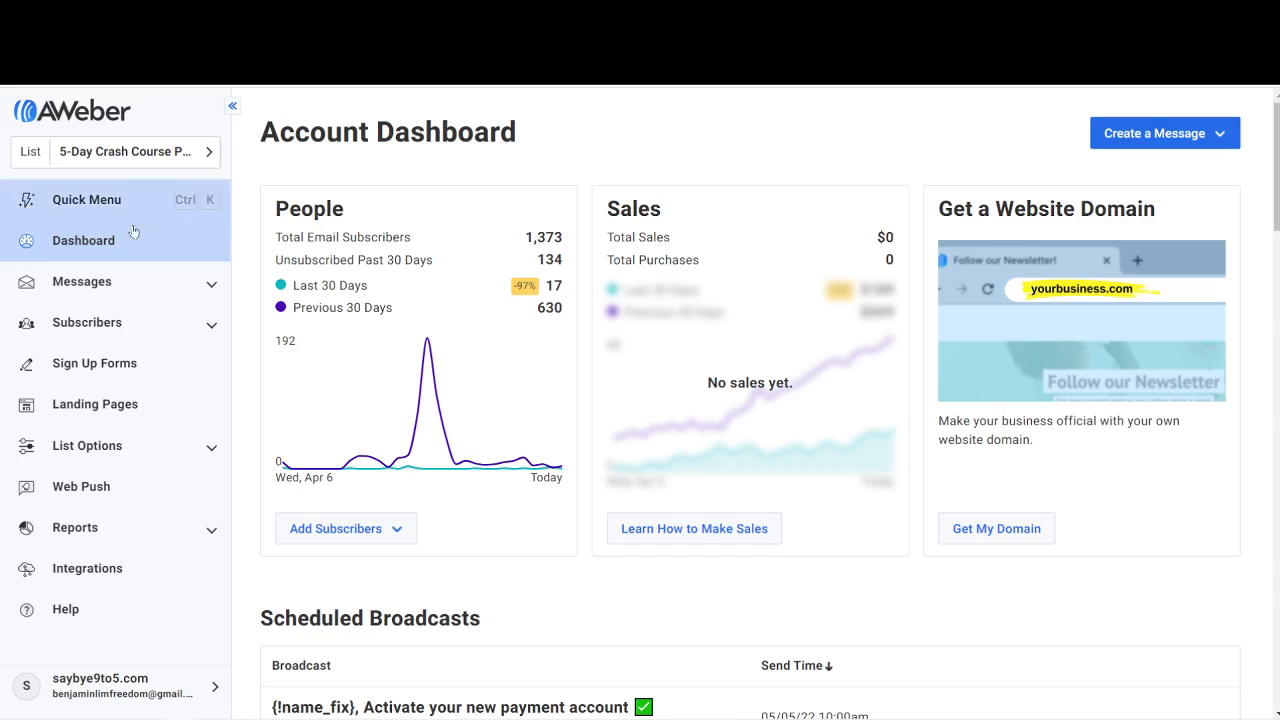
Step: Start creating a new list and enter saybye9to5.com as the company name, keeping the preselected contact address
{"action": "scroll", "coordinate": [1190, 370], "scroll_direction": "down", "scroll_amount": 15}
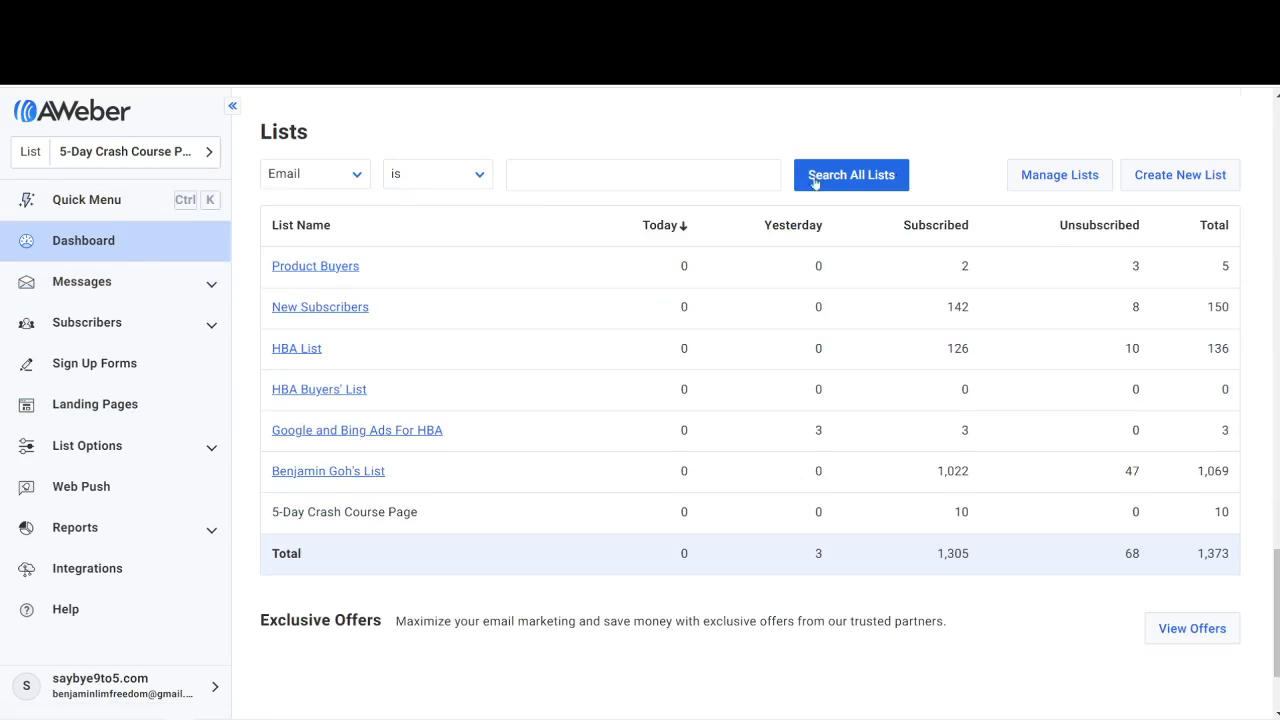
{"action": "left_click", "coordinate": [1166, 182]}
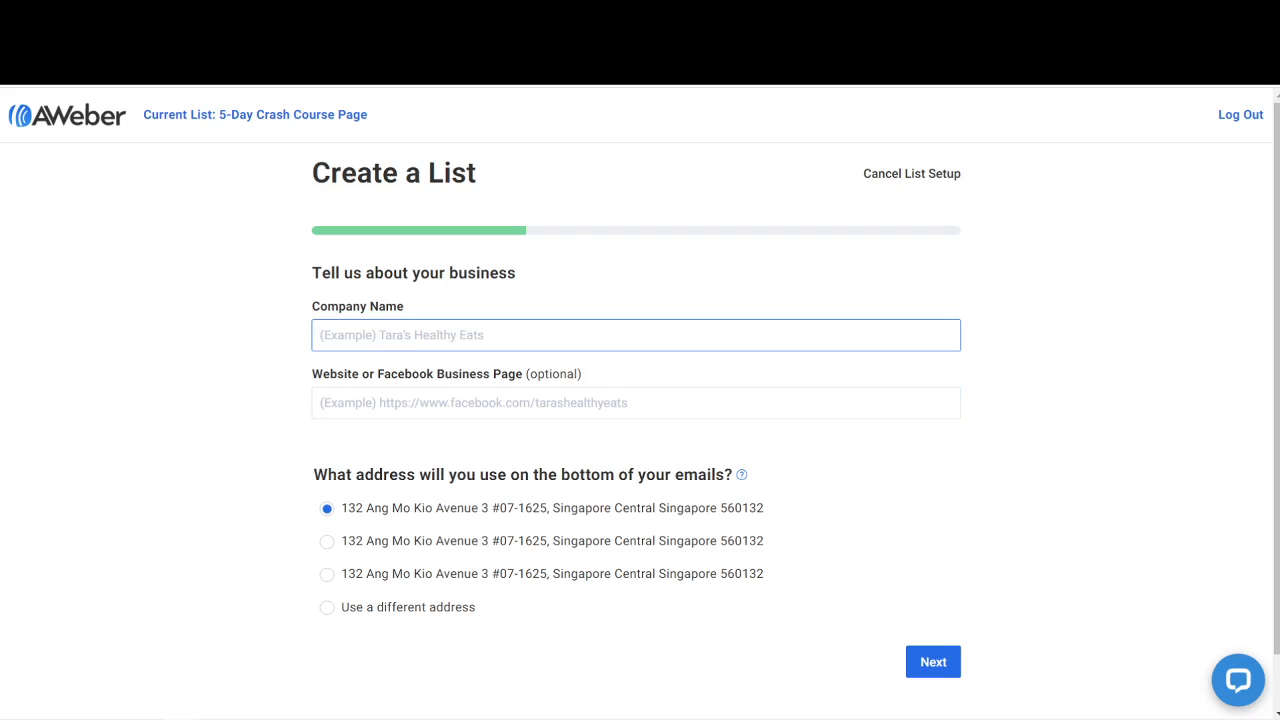
{"action": "left_click", "coordinate": [394, 336]}
{"action": "left_click", "coordinate": [394, 375]}
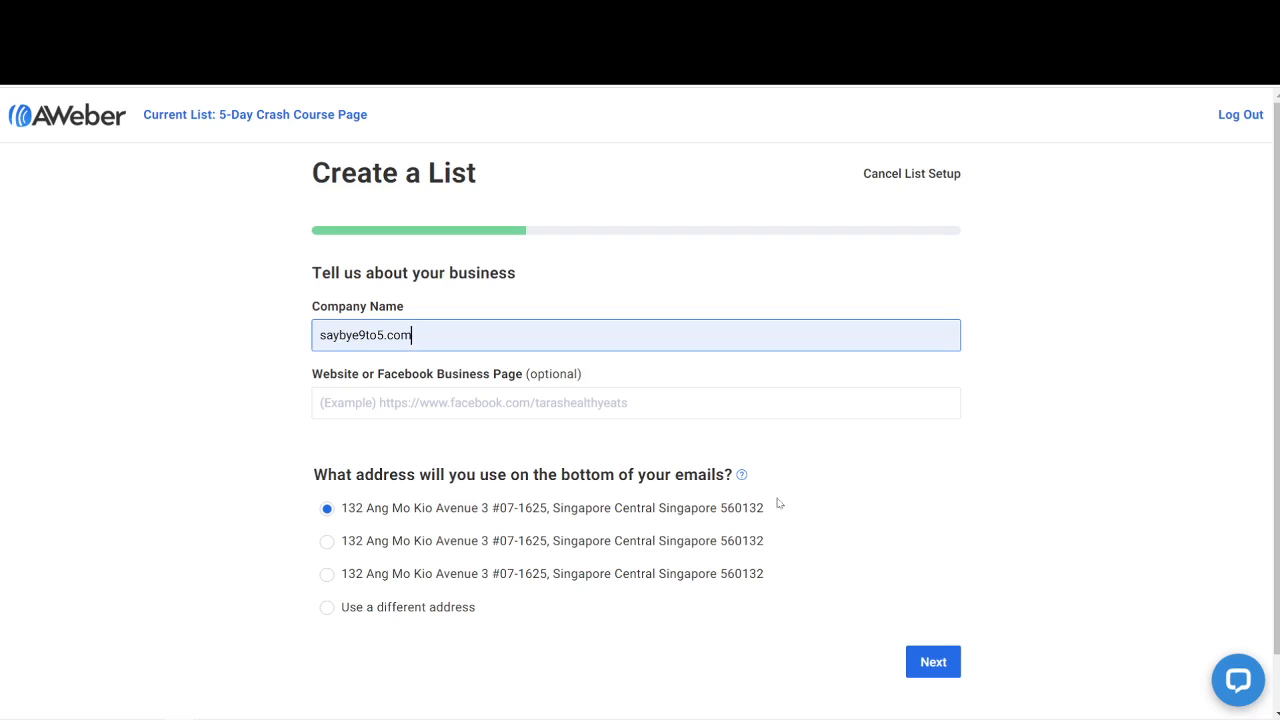
{"action": "left_click", "coordinate": [930, 662]}
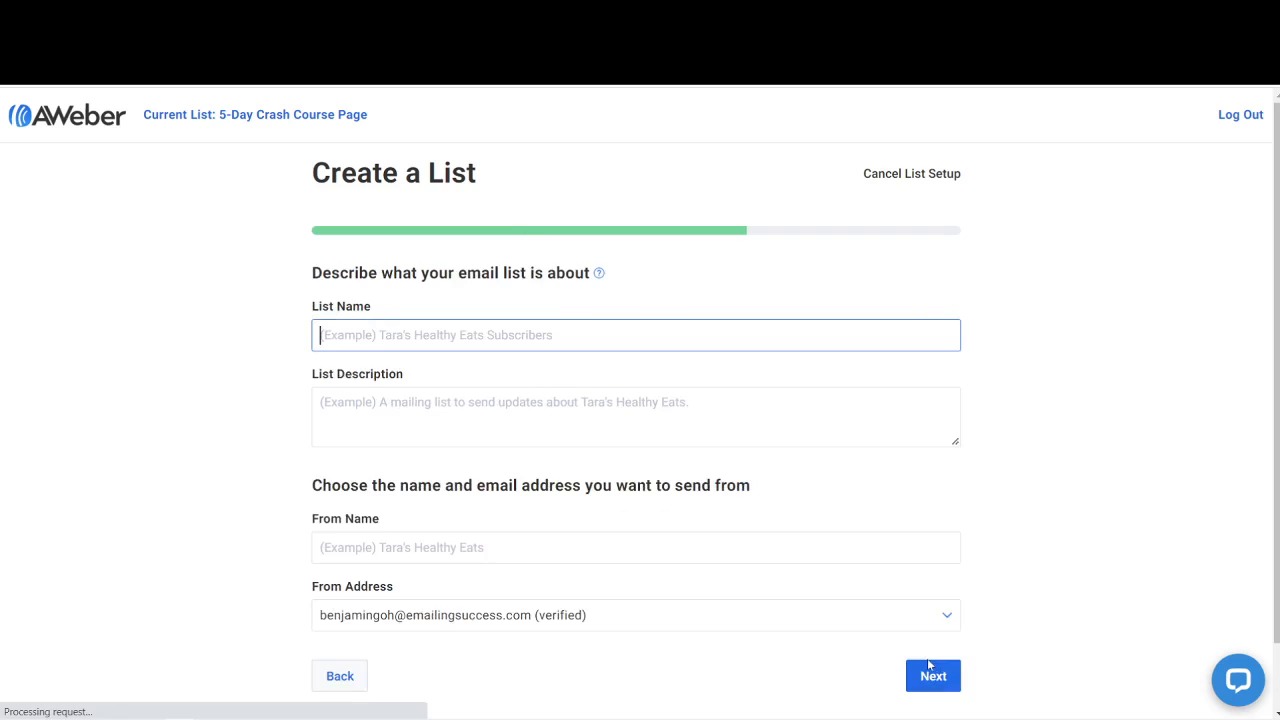
Step: Name the list EMSS BUYERS
{"action": "left_click", "coordinate": [540, 340]}
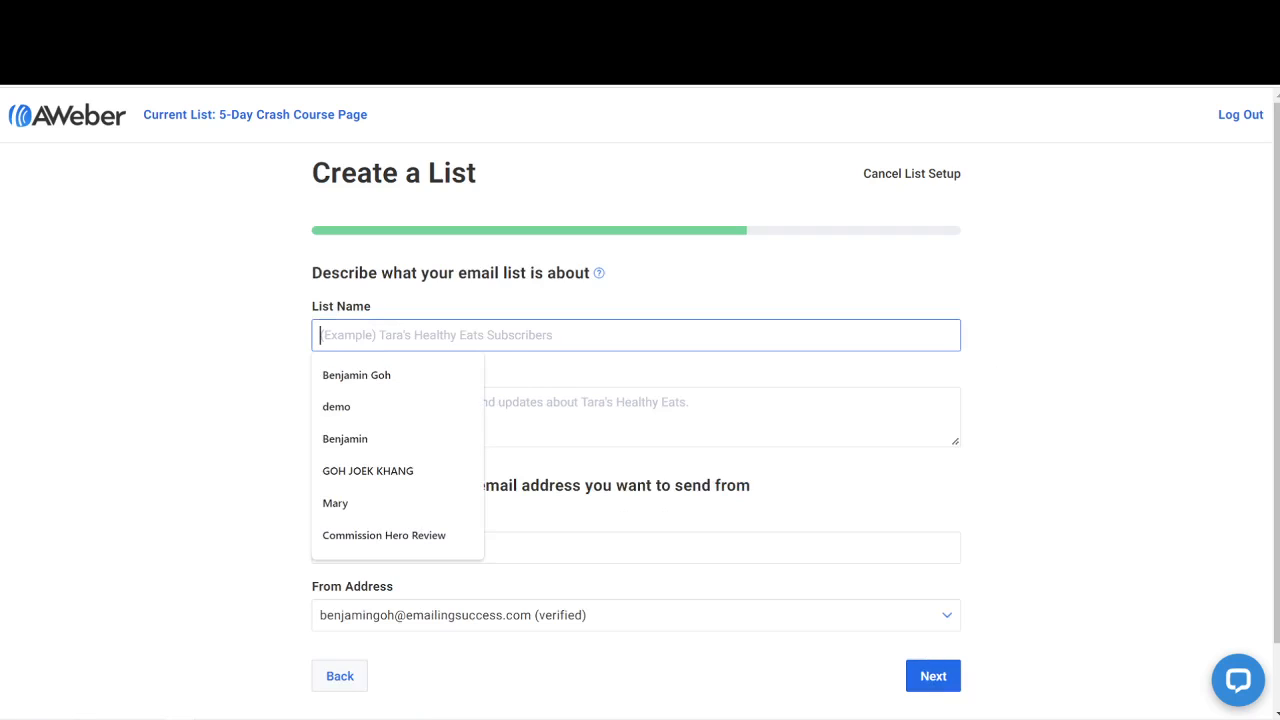
{"action": "type", "text": "ema"}
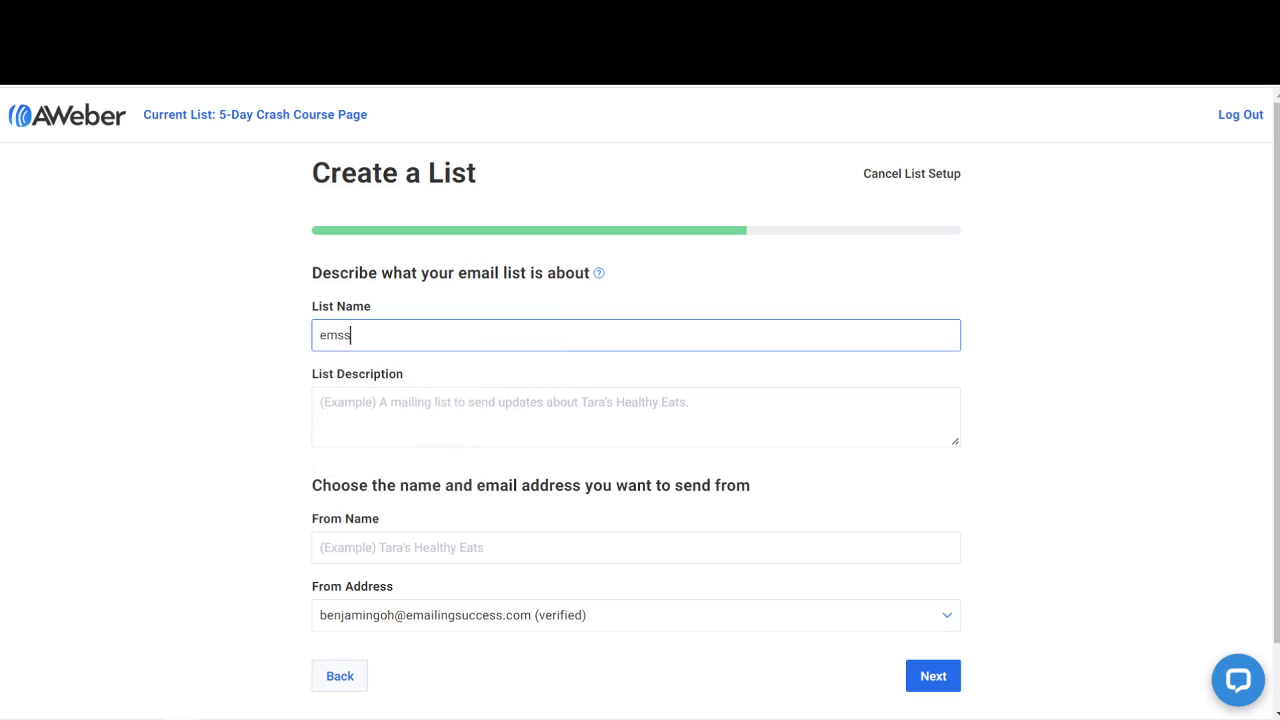
{"action": "key", "text": "BackSpace"}
{"action": "key", "text": "BackSpace"}
{"action": "key", "text": "BackSpace"}
{"action": "type", "text": "EM"}
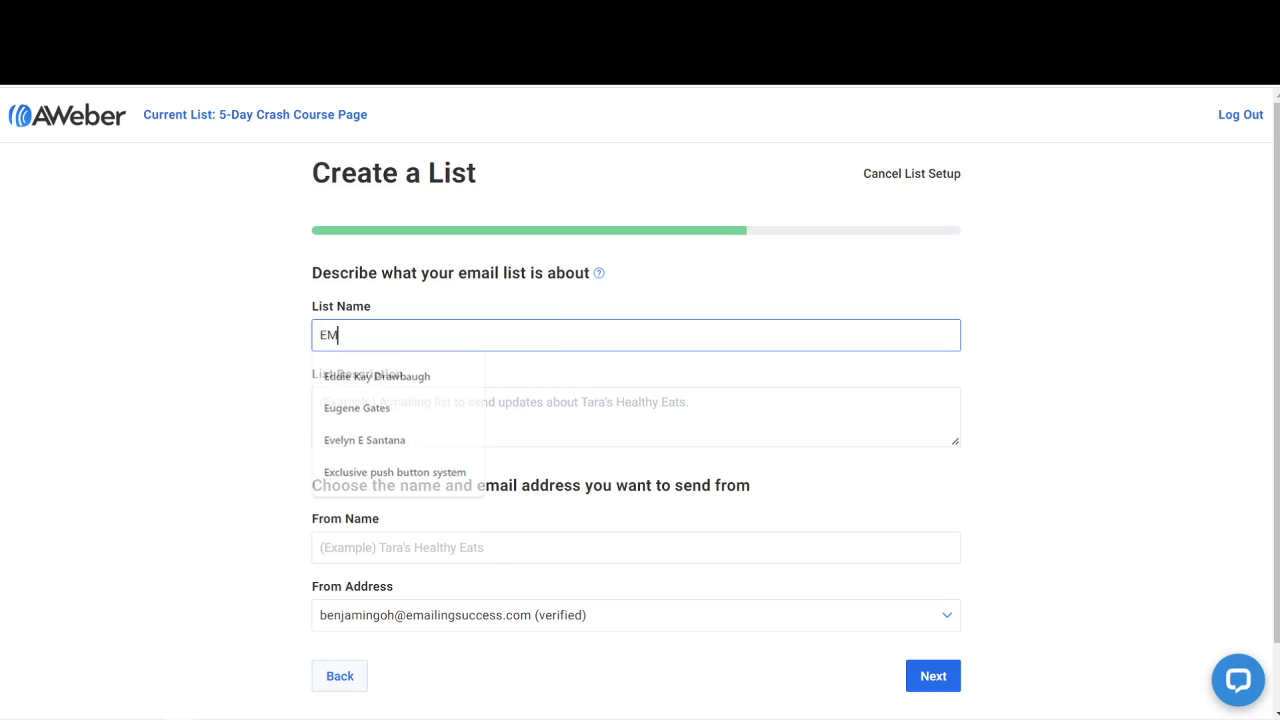
{"action": "type", "text": "SS BUYERS"}
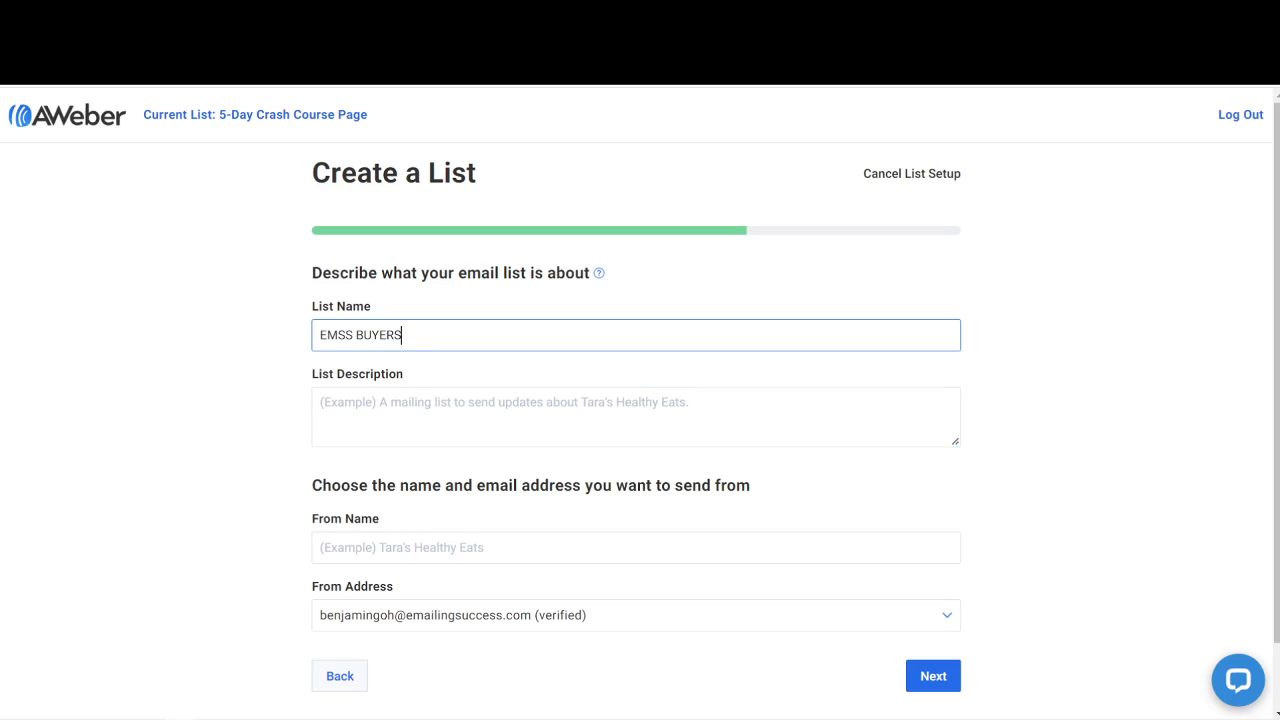
Step: Copy the list name EMSS BUYERS into the list description
{"action": "left_click_drag", "start_coordinate": [404, 336], "coordinate": [295, 322]}
{"action": "key", "text": "ctrl+c"}
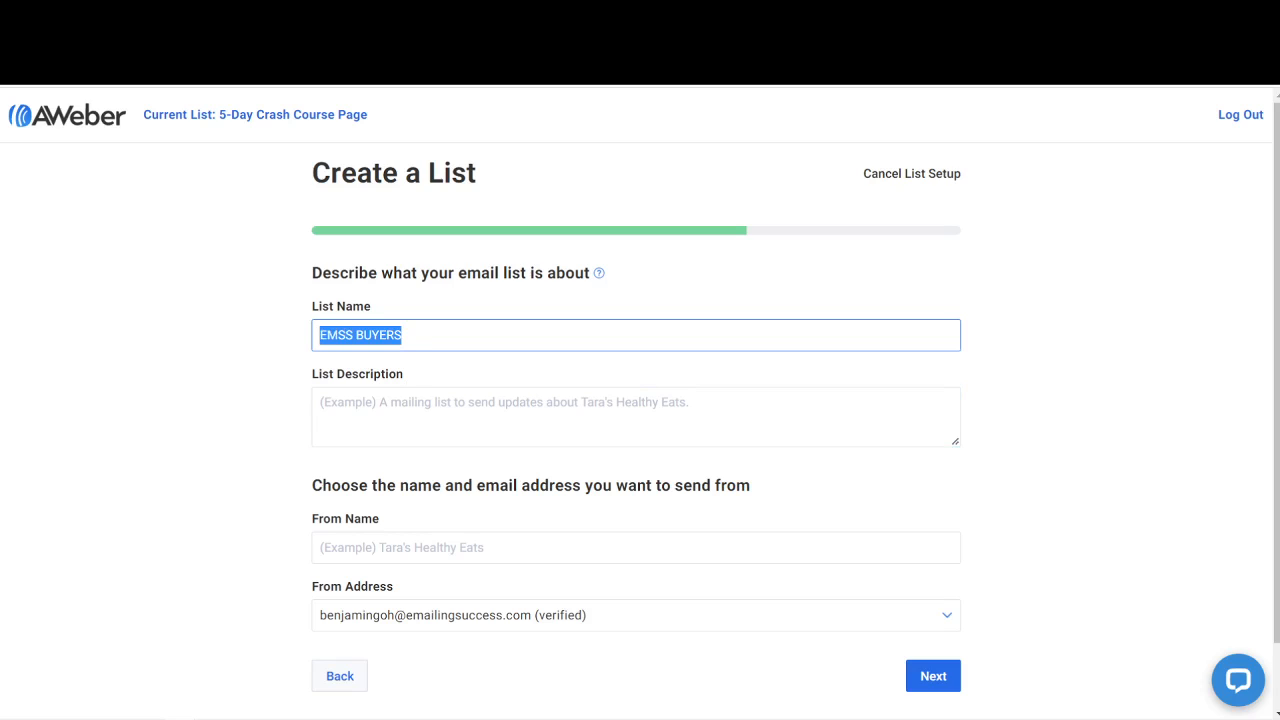
{"action": "left_click", "coordinate": [402, 410]}
{"action": "key", "text": "ctrl+v"}
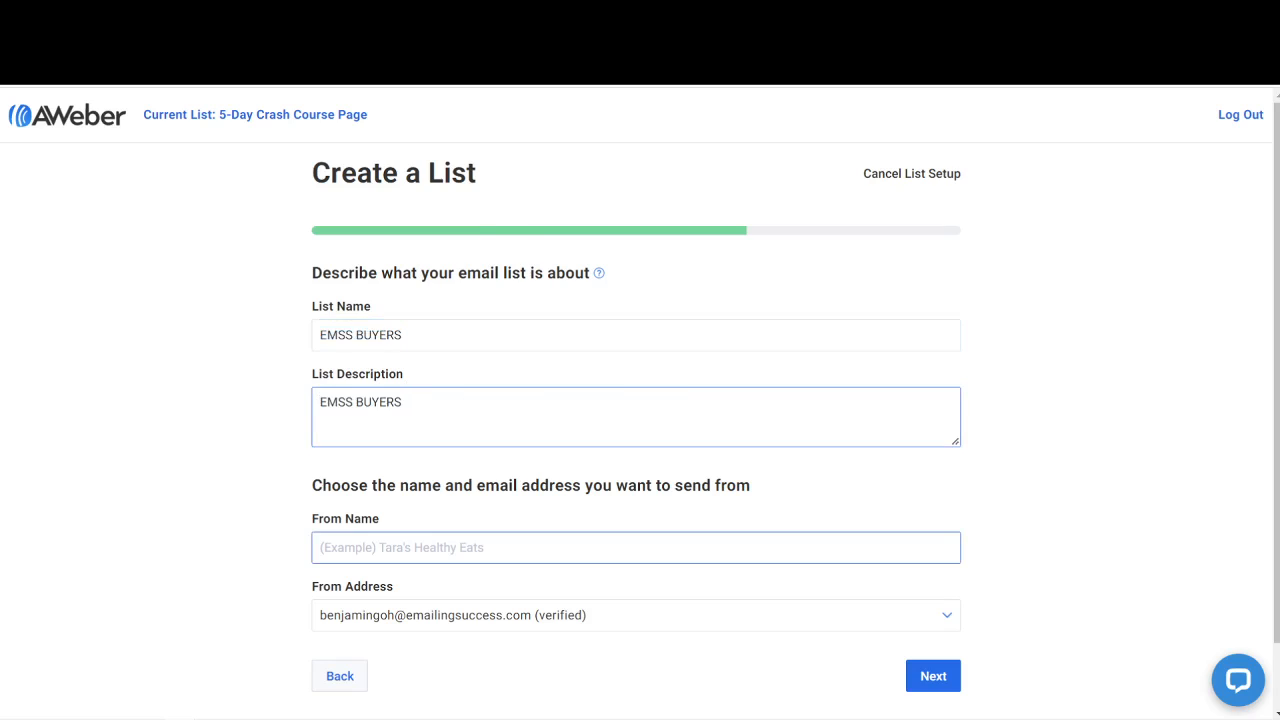
Step: Fill in the sender's full name as the From Name, keep the verified From Address, and continue to the confirmation message setup
{"action": "left_click", "coordinate": [415, 547]}
{"action": "left_click", "coordinate": [415, 387]}
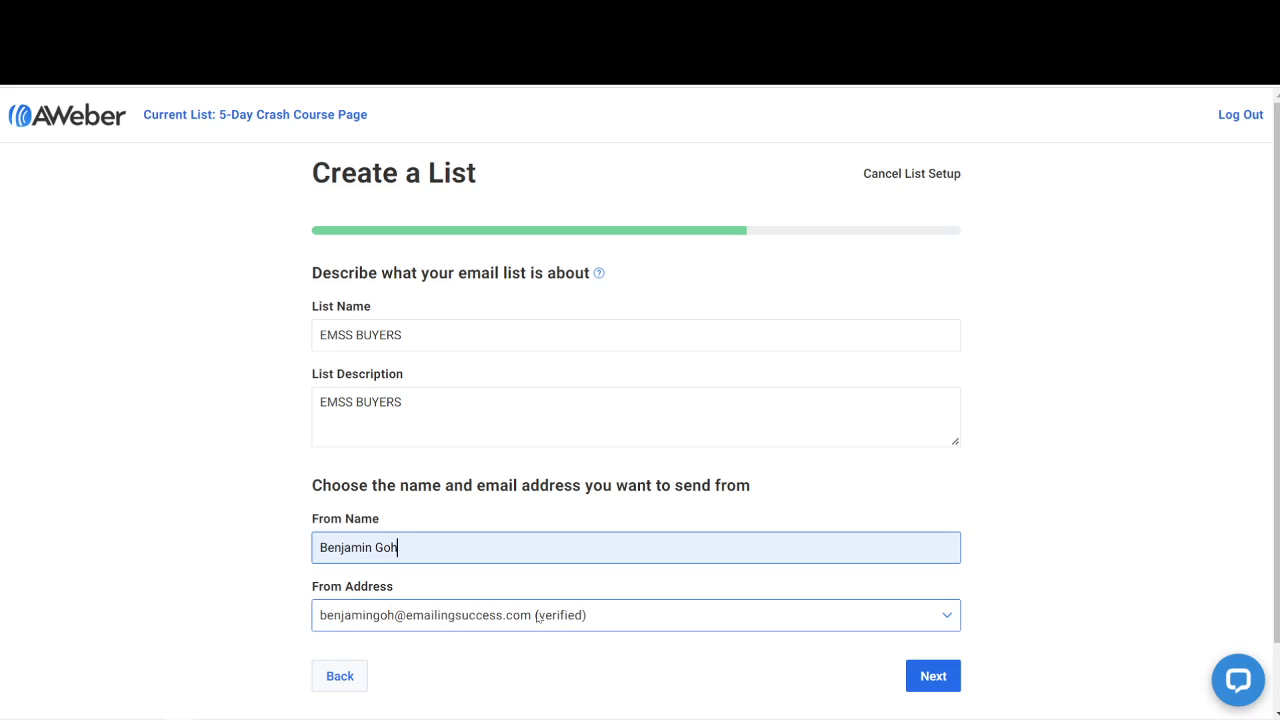
{"action": "left_click", "coordinate": [934, 678]}
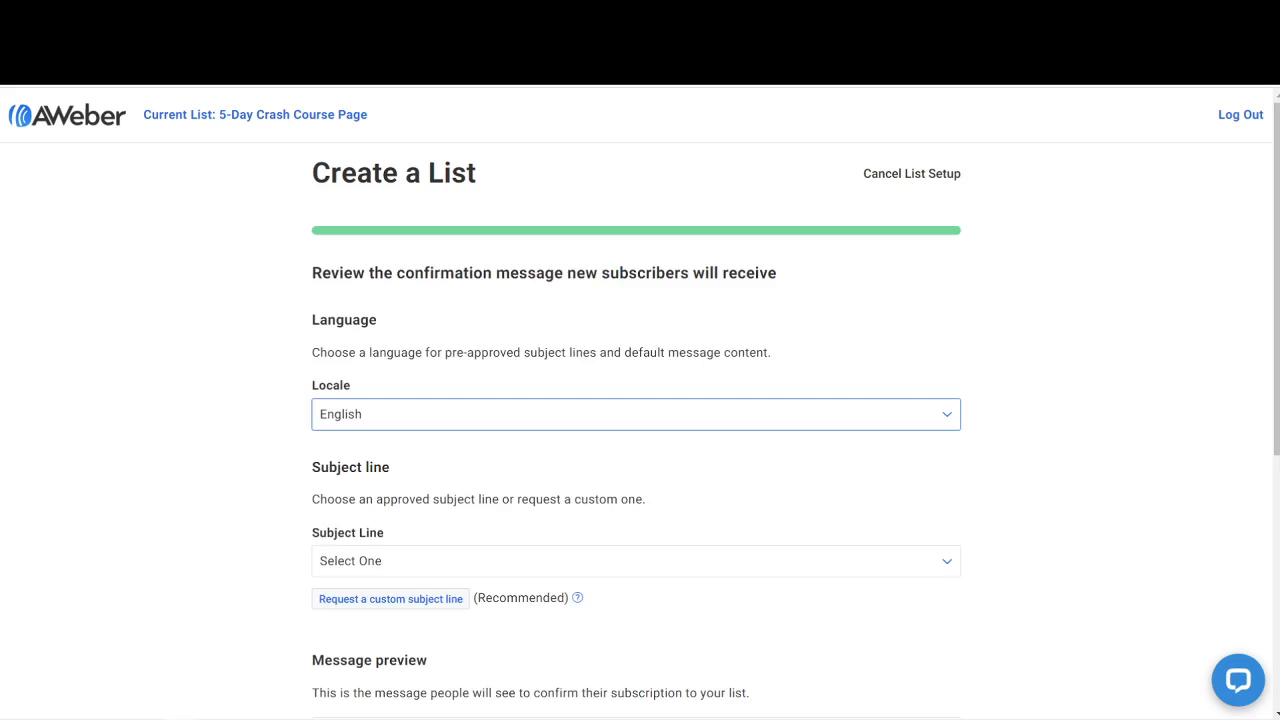
Step: Choose the confirmation subject line "Response Required: Please confirm your request for information." and create the list
{"action": "scroll", "coordinate": [640, 400], "scroll_direction": "down", "scroll_amount": 2}
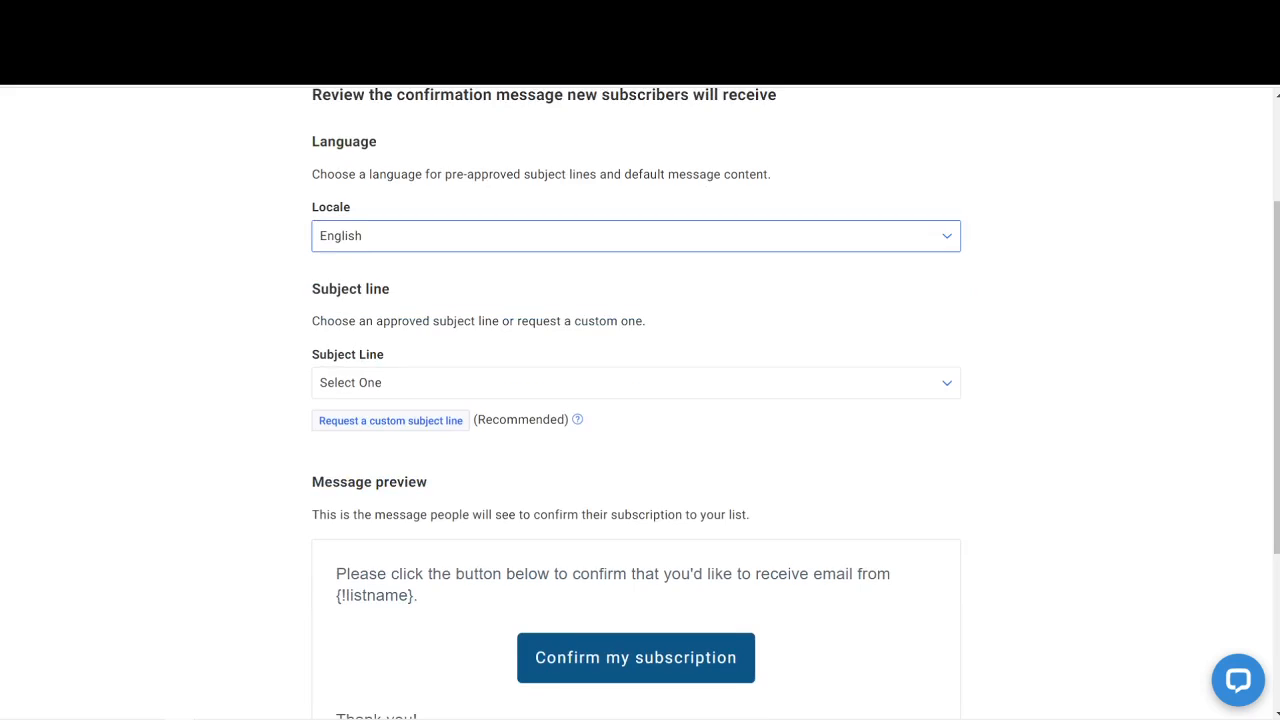
{"action": "left_click", "coordinate": [380, 387]}
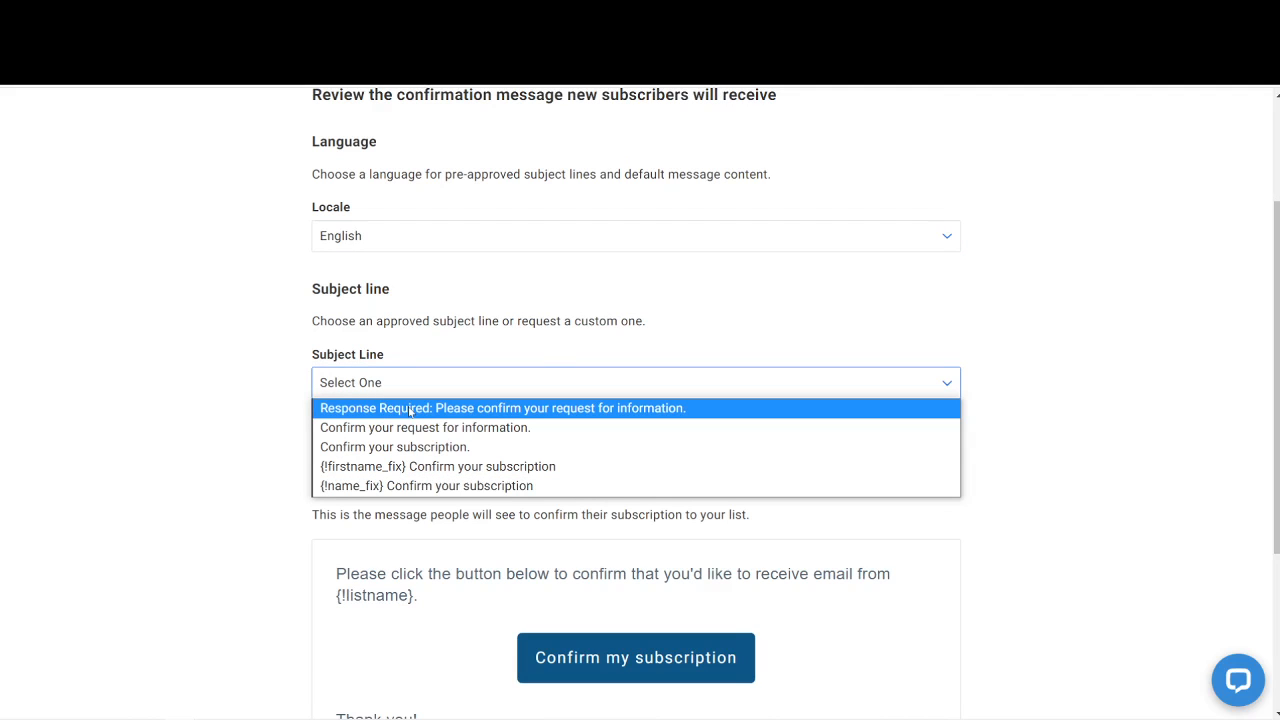
{"action": "left_click", "coordinate": [410, 410]}
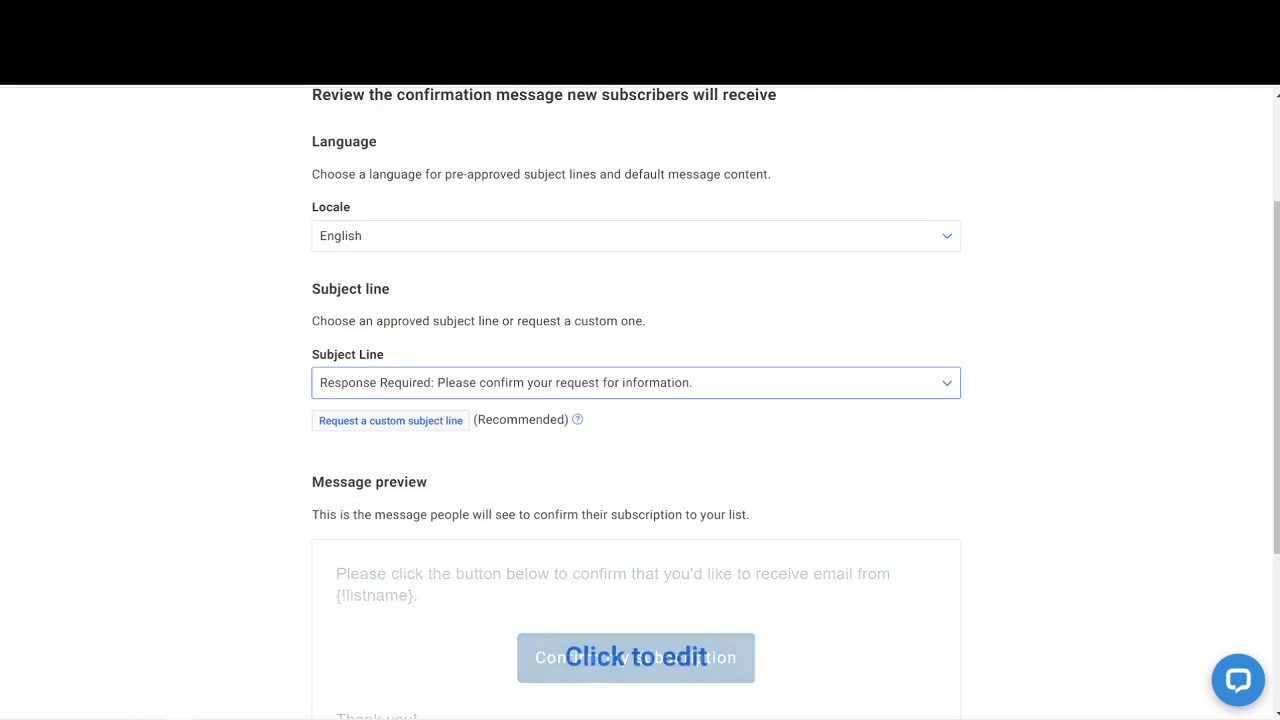
{"action": "scroll", "coordinate": [700, 522], "scroll_direction": "down", "scroll_amount": 3}
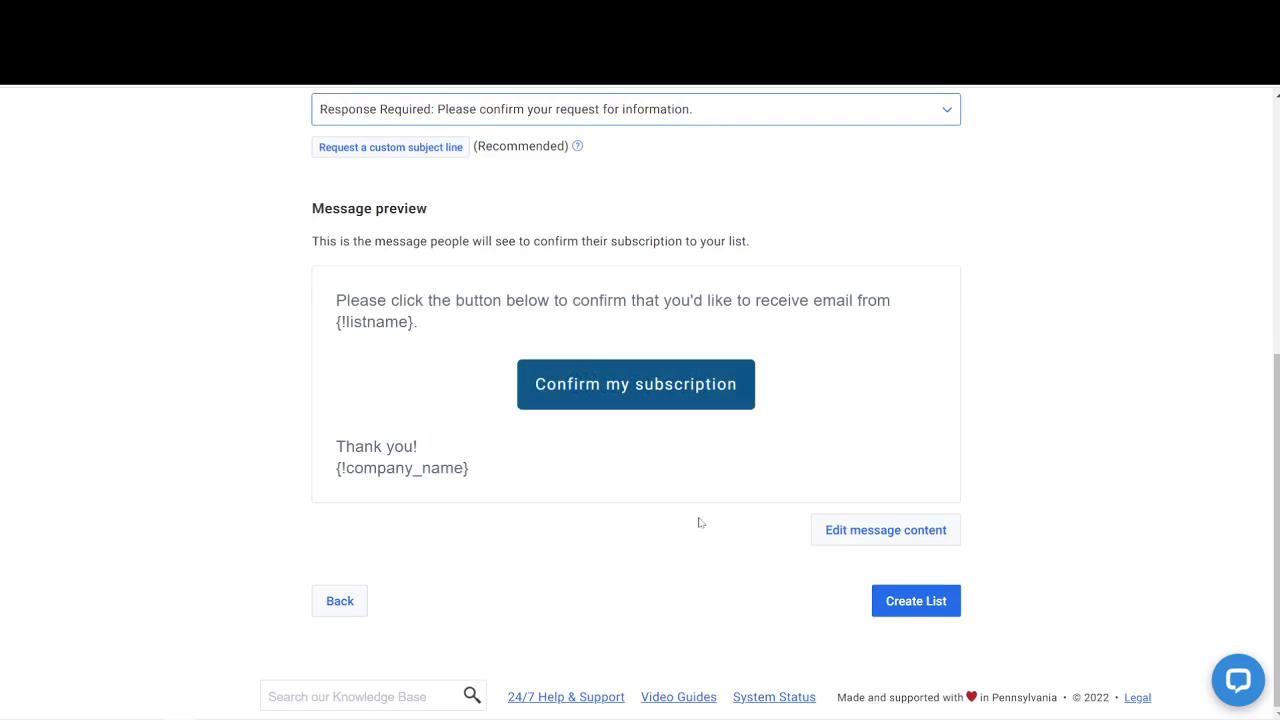
{"action": "left_click", "coordinate": [918, 610]}
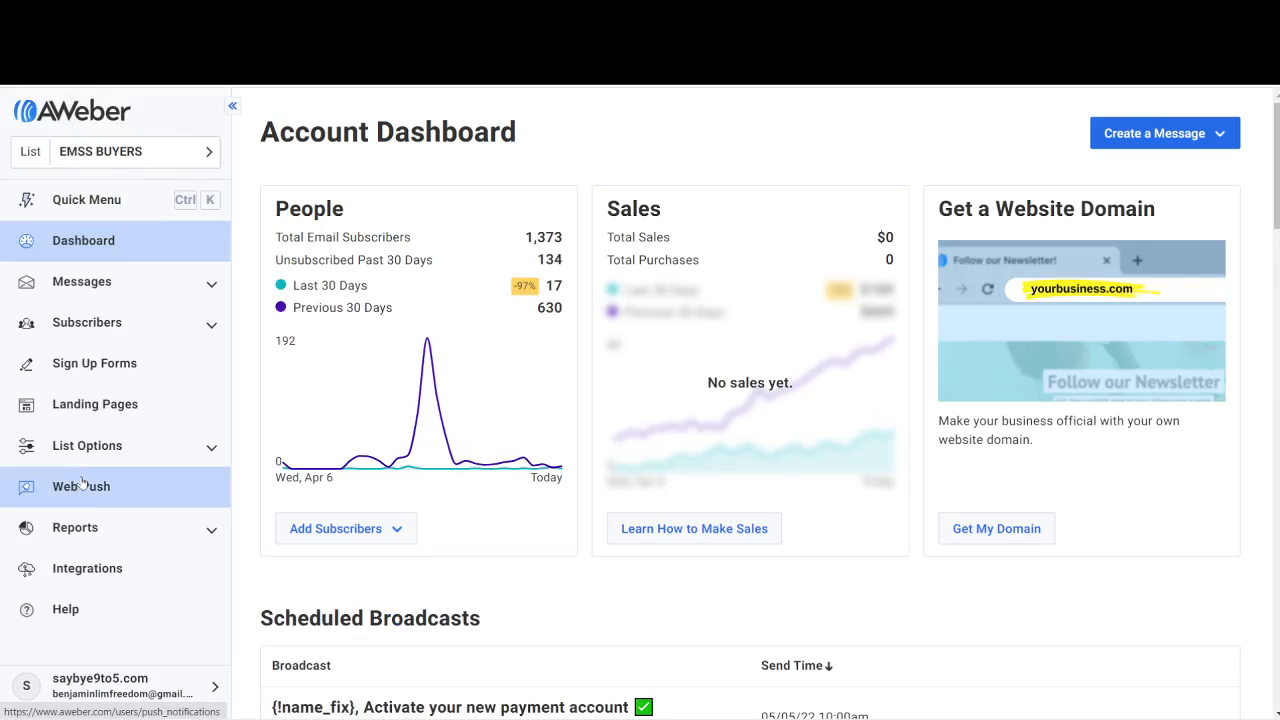
Step: Open the settings of the EMSS BUYERS list and review its basic settings, including sender, contact address and notifications
{"action": "left_click", "coordinate": [204, 453]}
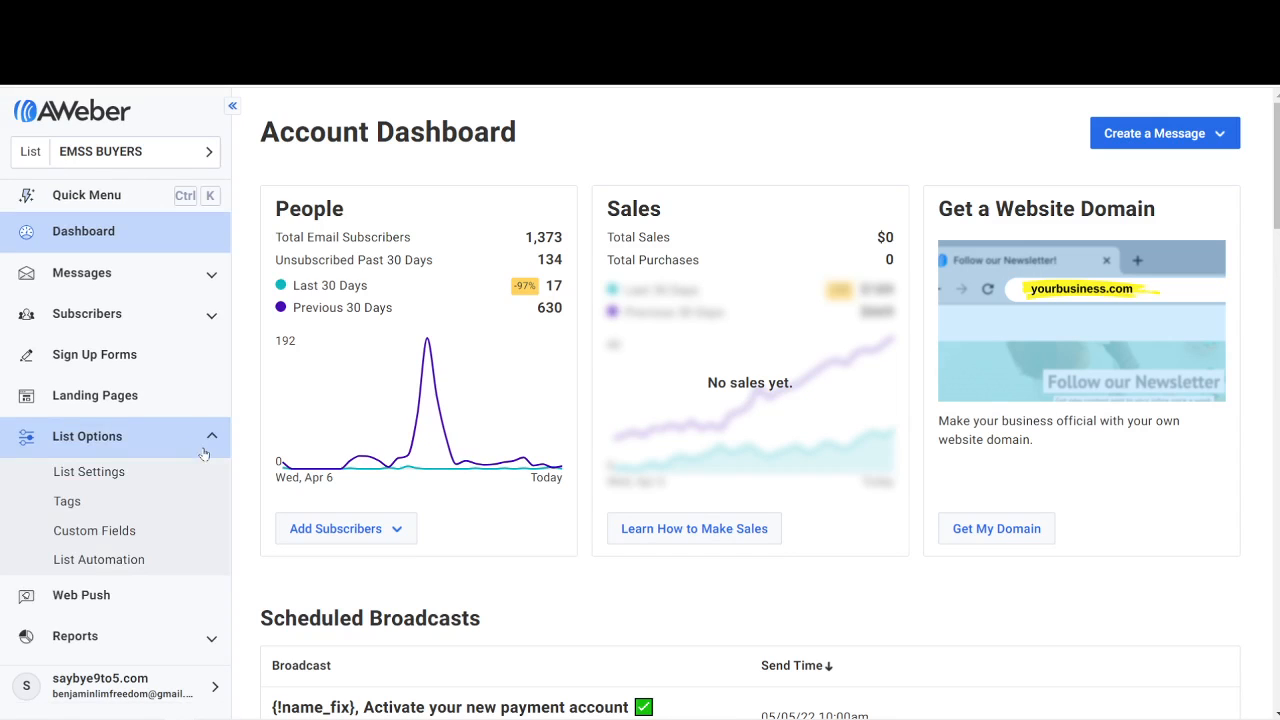
{"action": "left_click", "coordinate": [68, 474]}
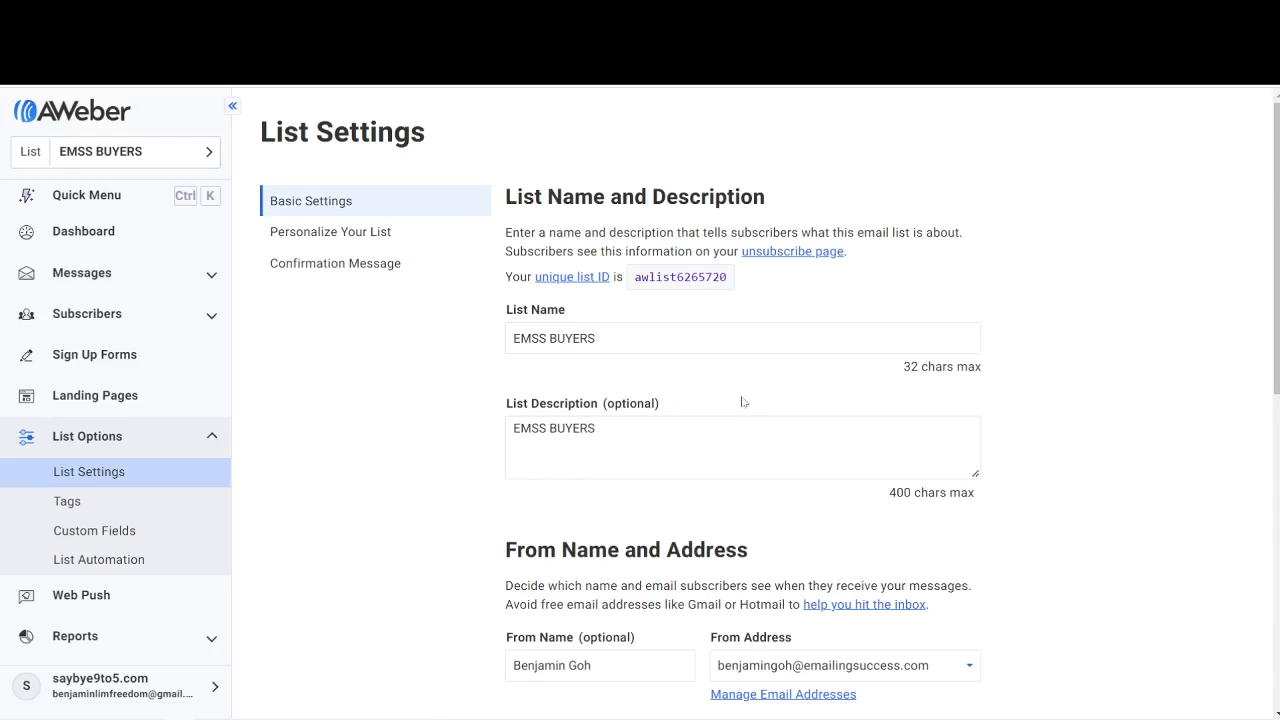
{"action": "scroll", "coordinate": [790, 440], "scroll_direction": "down", "scroll_amount": 2}
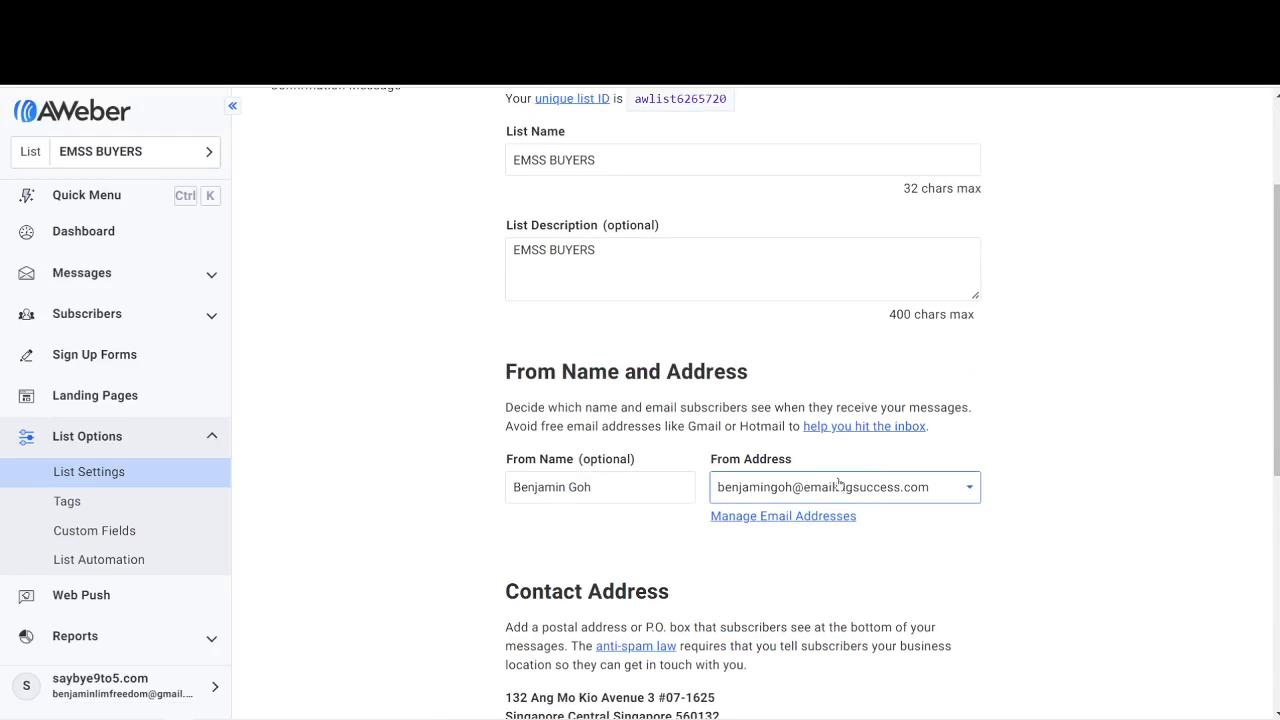
{"action": "scroll", "coordinate": [838, 483], "scroll_direction": "down", "scroll_amount": 2}
{"action": "scroll", "coordinate": [838, 483], "scroll_direction": "down", "scroll_amount": 2}
{"action": "scroll", "coordinate": [838, 483], "scroll_direction": "up", "scroll_amount": 1}
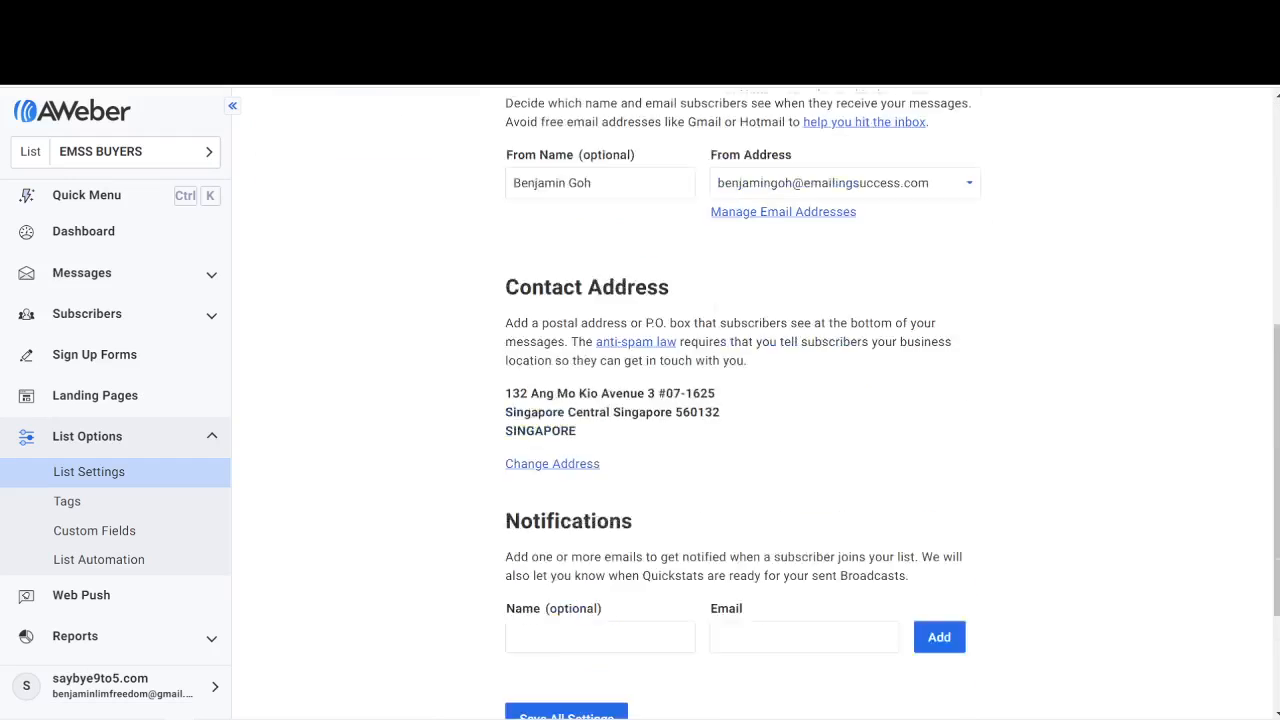
{"action": "scroll", "coordinate": [343, 194], "scroll_direction": "up", "scroll_amount": 5}
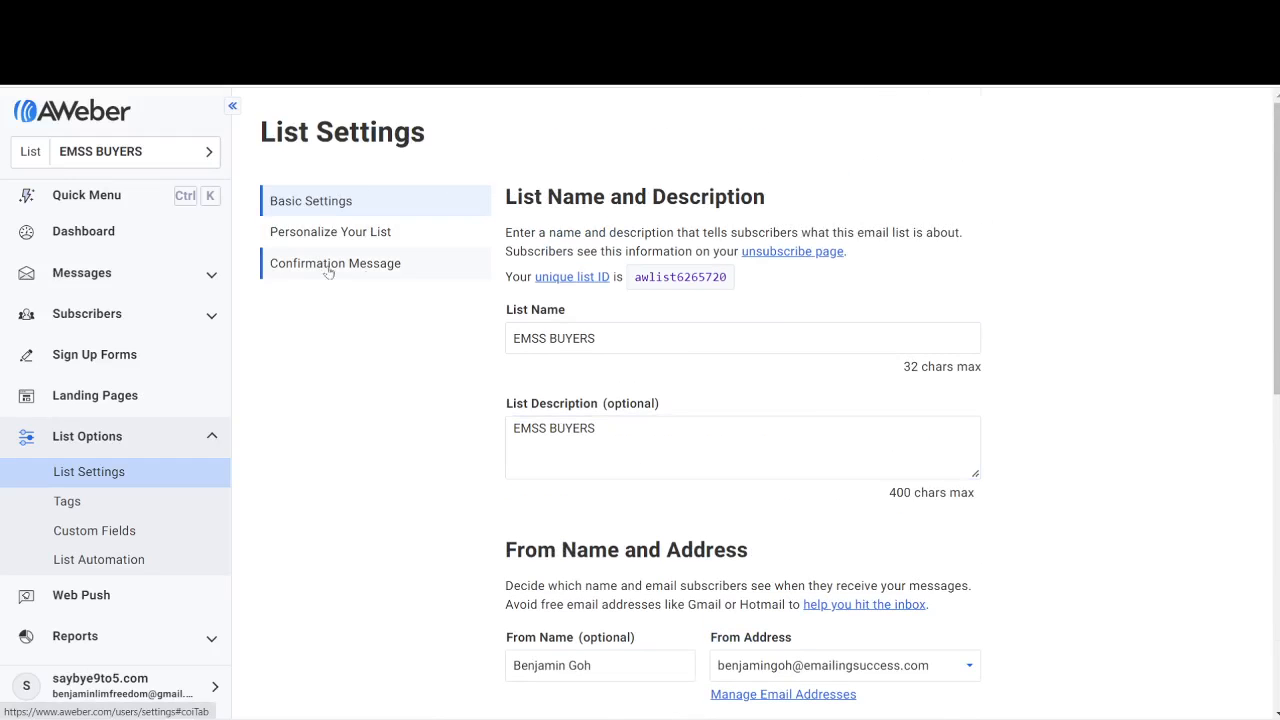
Step: Turn off confirmation messages for AWeber sign up forms and for subscribers added via API, and save the list settings
{"action": "left_click", "coordinate": [358, 268]}
{"action": "scroll", "coordinate": [805, 313], "scroll_direction": "down", "scroll_amount": 1}
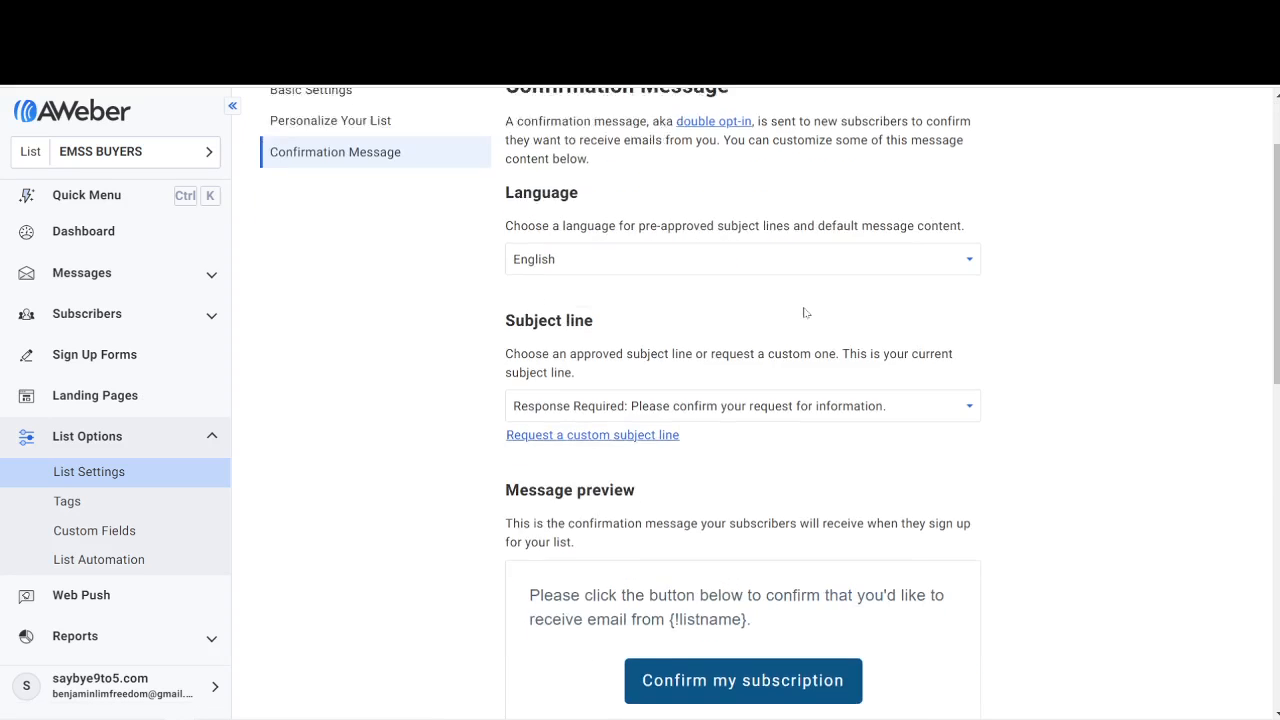
{"action": "scroll", "coordinate": [805, 313], "scroll_direction": "down", "scroll_amount": 6}
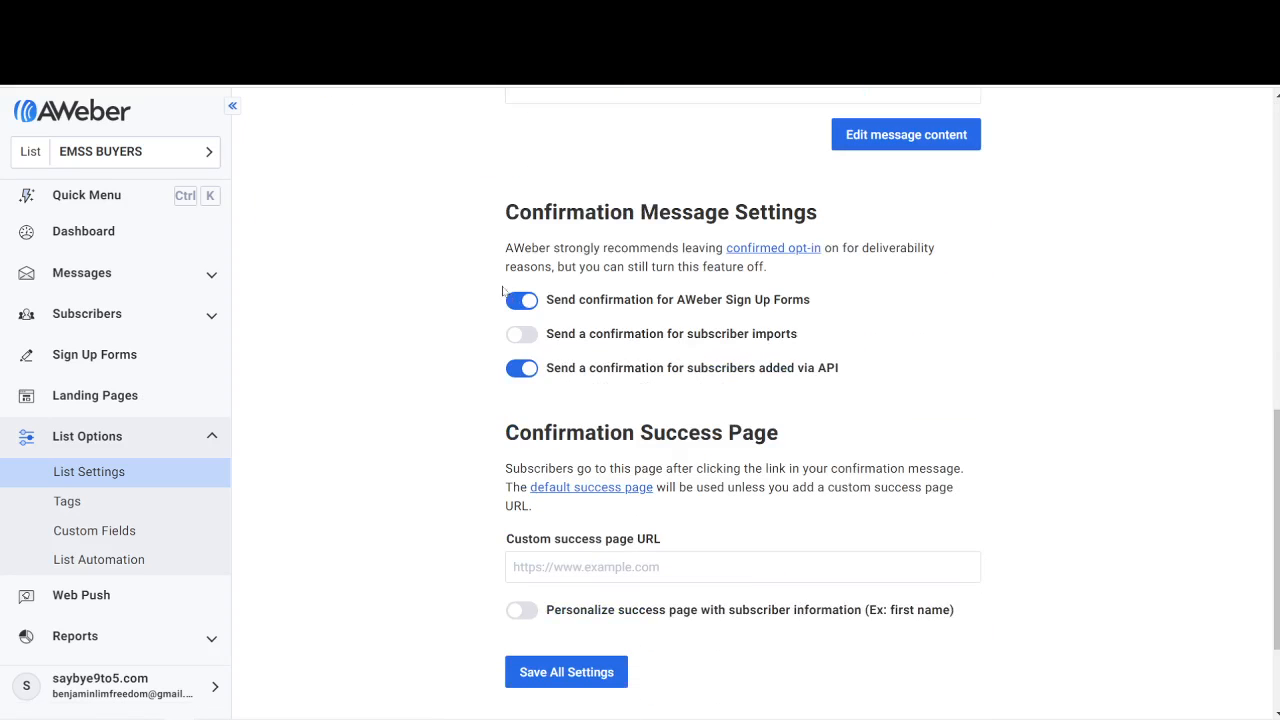
{"action": "left_click", "coordinate": [521, 300]}
{"action": "left_click", "coordinate": [530, 368]}
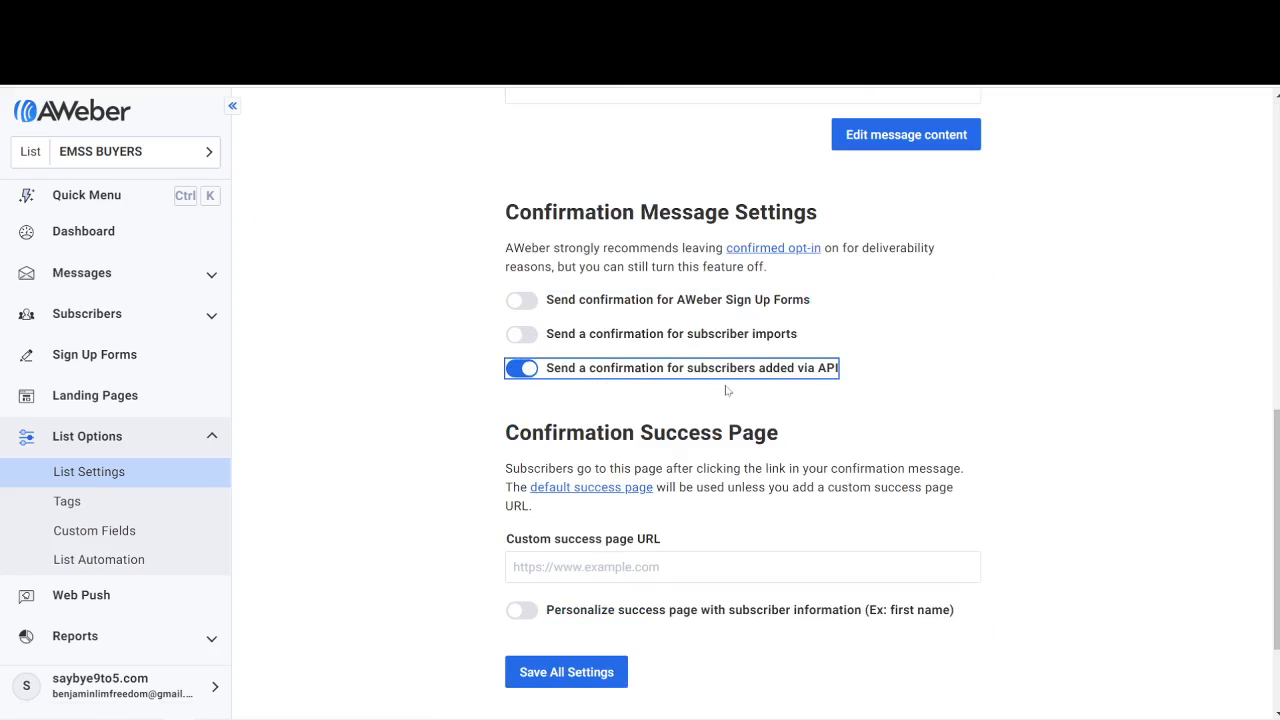
{"action": "key", "text": "space"}
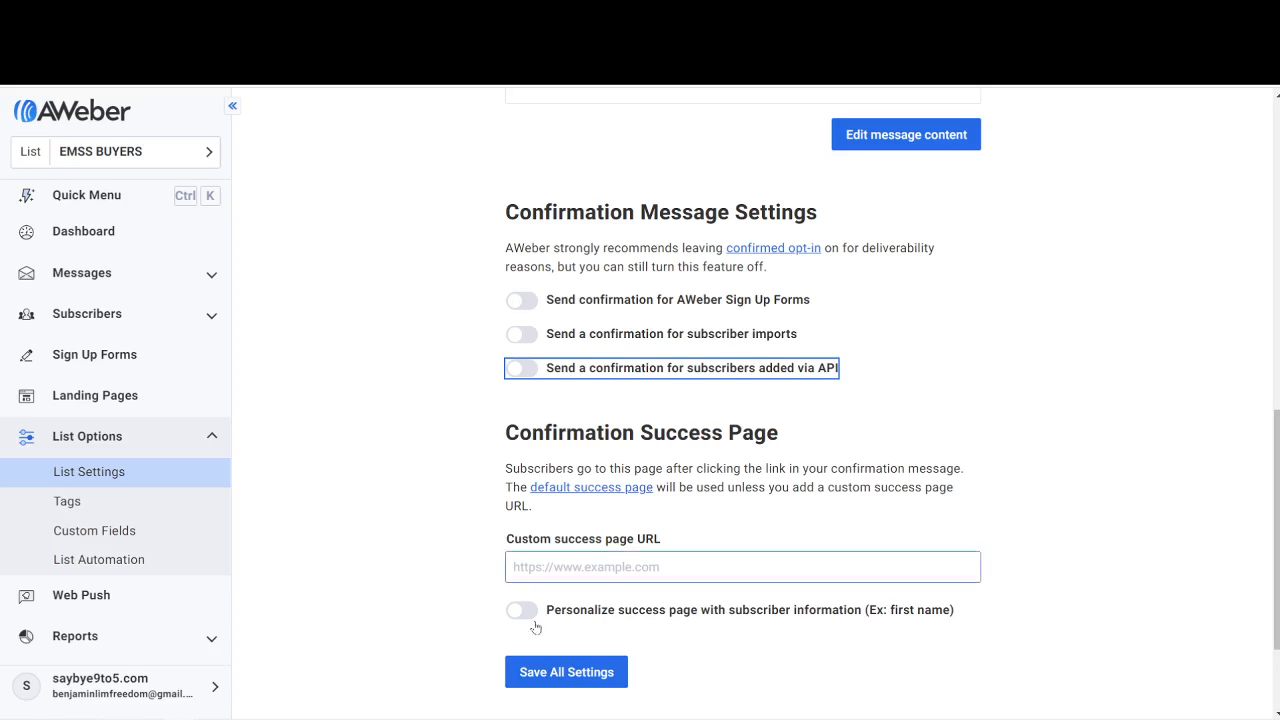
{"action": "left_click", "coordinate": [547, 676]}
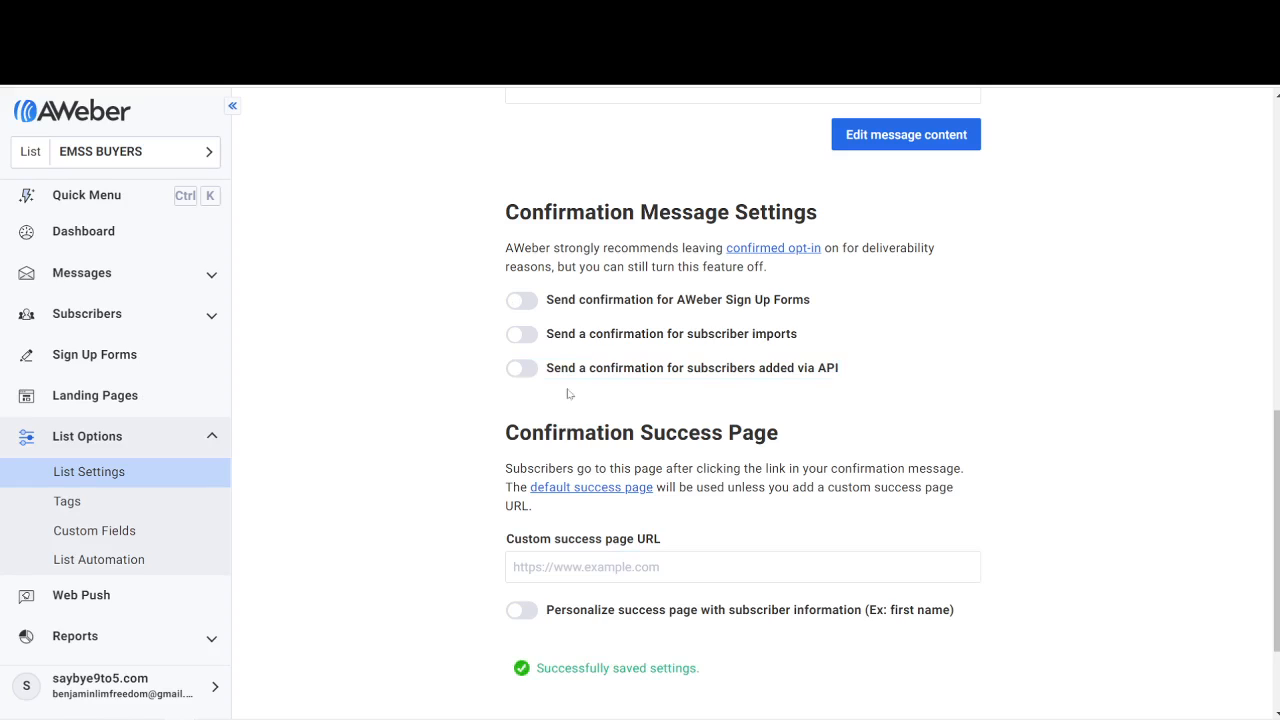
Step: Review the list's personalization settings, covering company details, email signature, social media sharing and subscriber pages
{"action": "scroll", "coordinate": [457, 337], "scroll_direction": "up", "scroll_amount": 5}
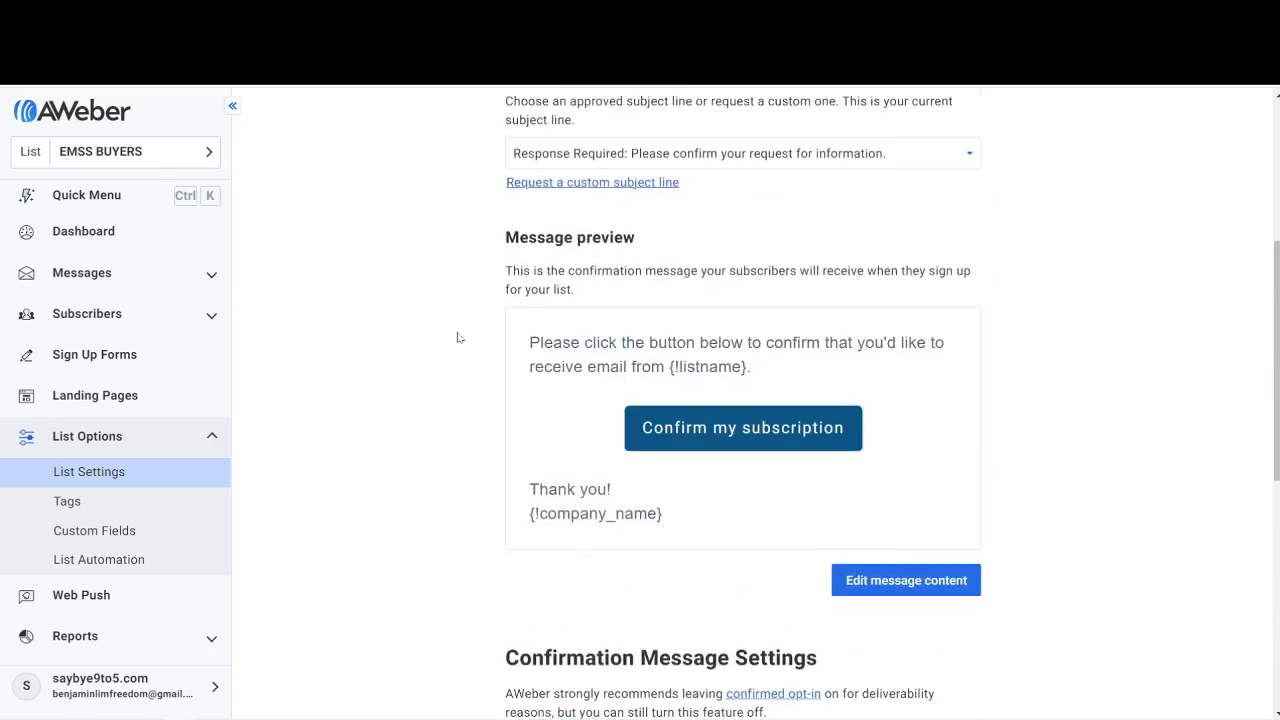
{"action": "scroll", "coordinate": [457, 337], "scroll_direction": "up", "scroll_amount": 3}
{"action": "left_click", "coordinate": [351, 240]}
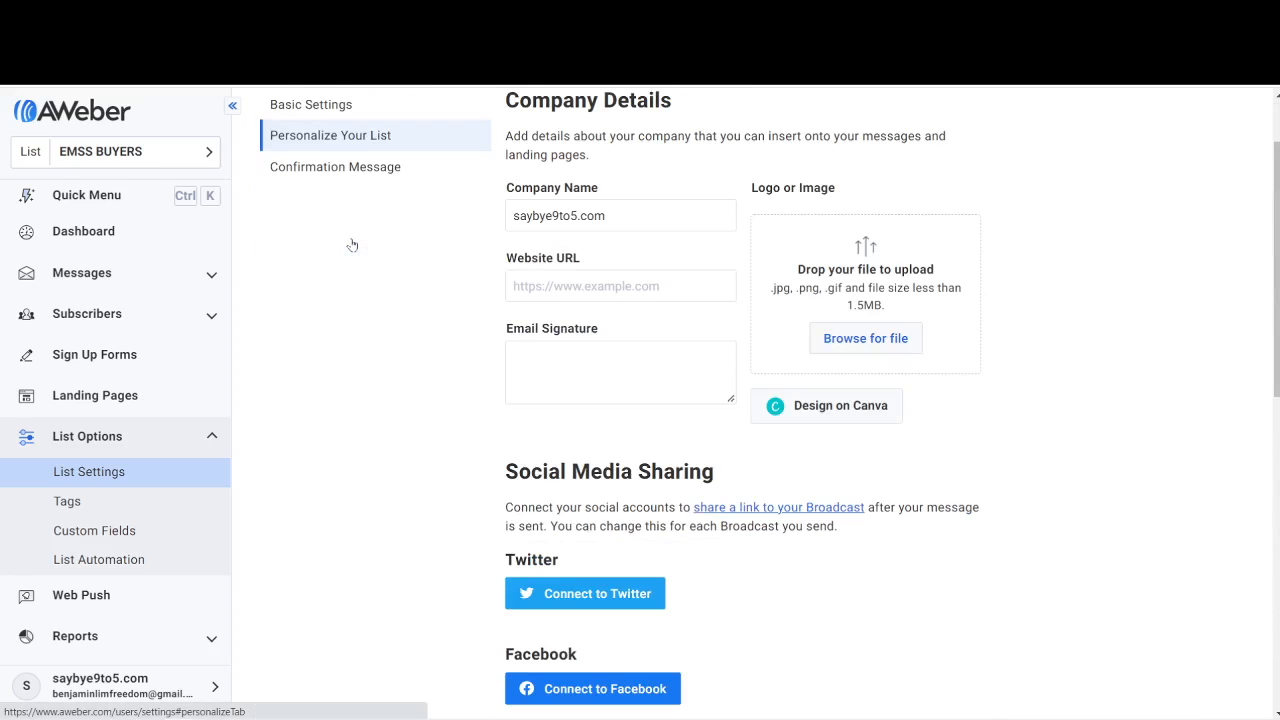
{"action": "left_click", "coordinate": [545, 215]}
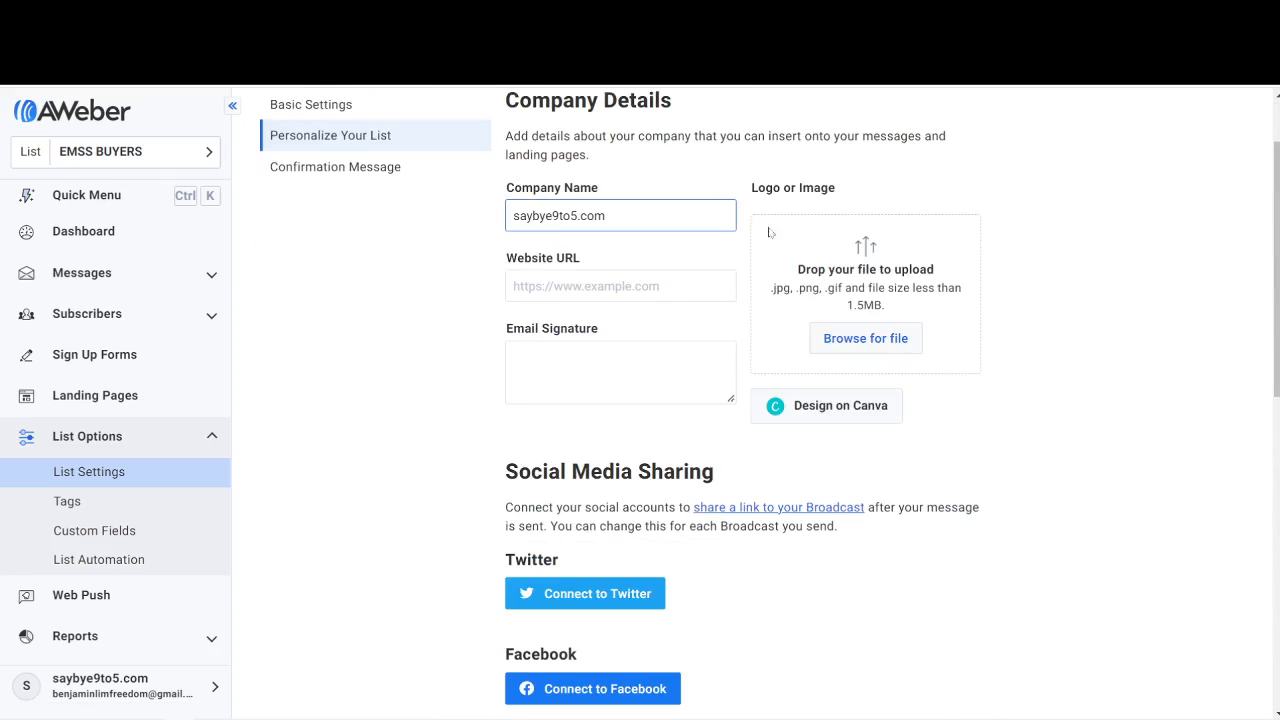
{"action": "key", "text": "Tab"}
{"action": "key", "text": "Tab"}
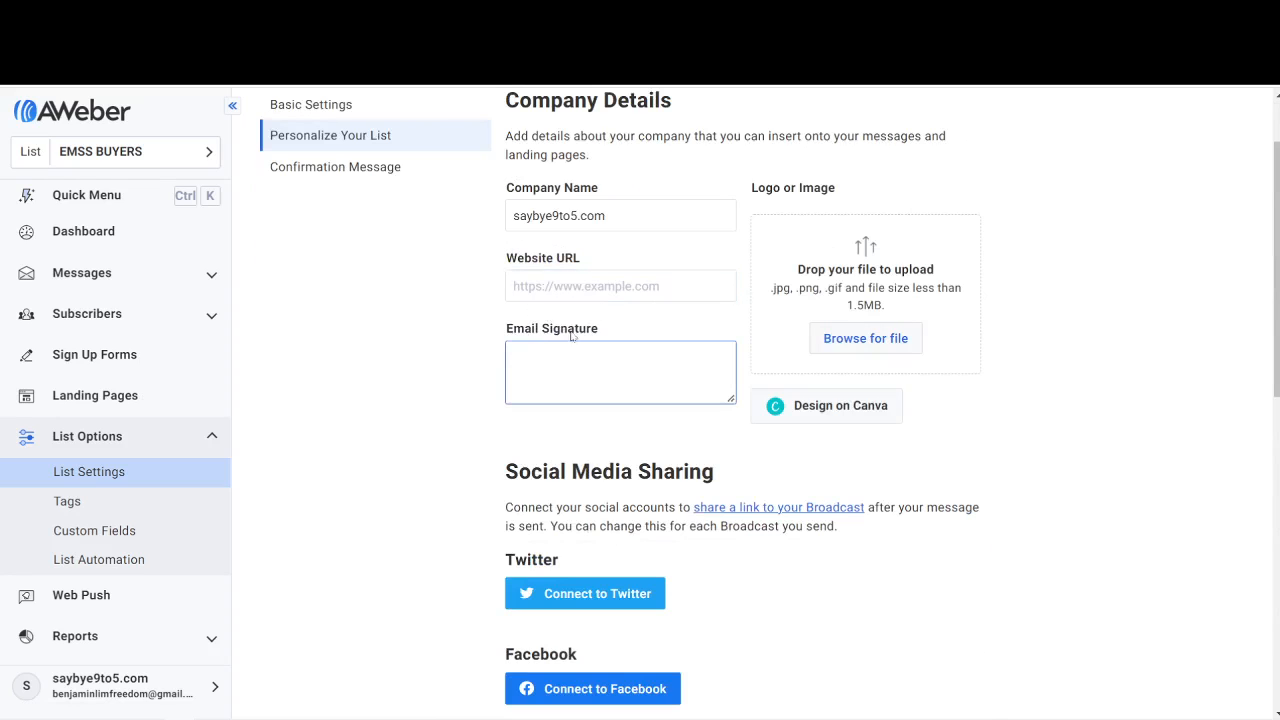
{"action": "scroll", "coordinate": [575, 373], "scroll_direction": "down", "scroll_amount": 2}
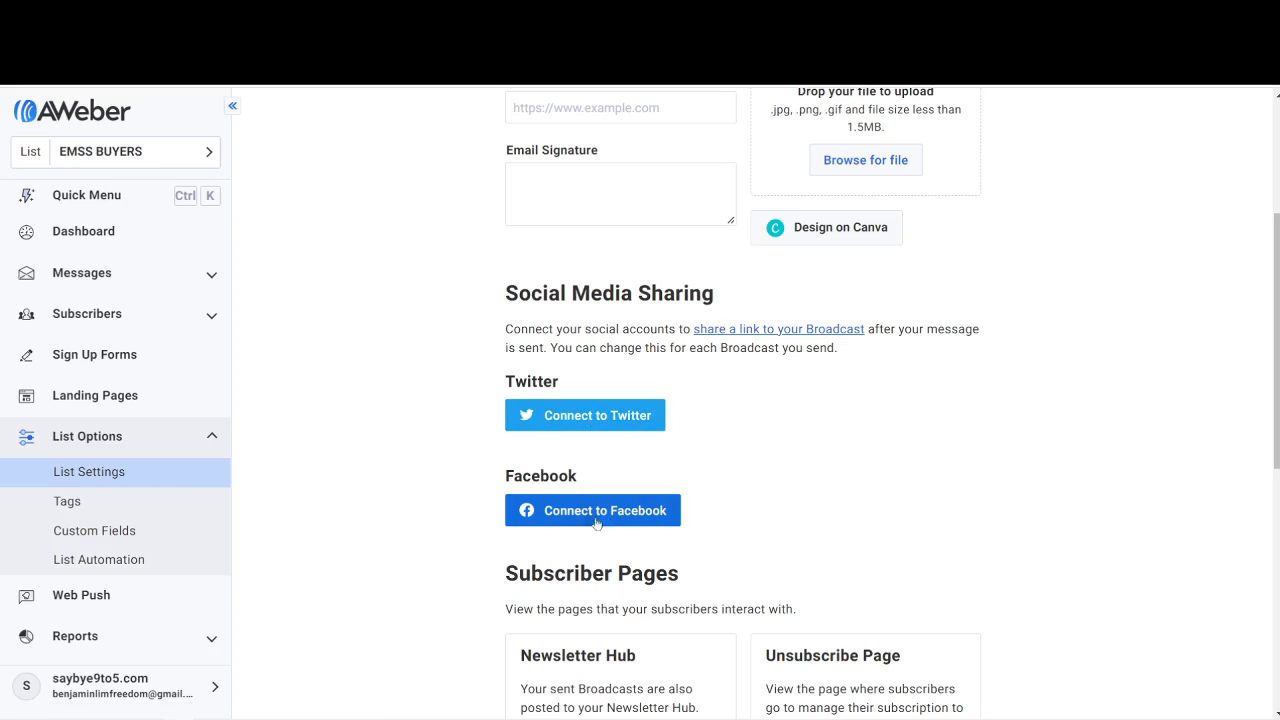
{"action": "scroll", "coordinate": [841, 443], "scroll_direction": "down", "scroll_amount": 6}
{"action": "scroll", "coordinate": [841, 443], "scroll_direction": "up", "scroll_amount": 8}
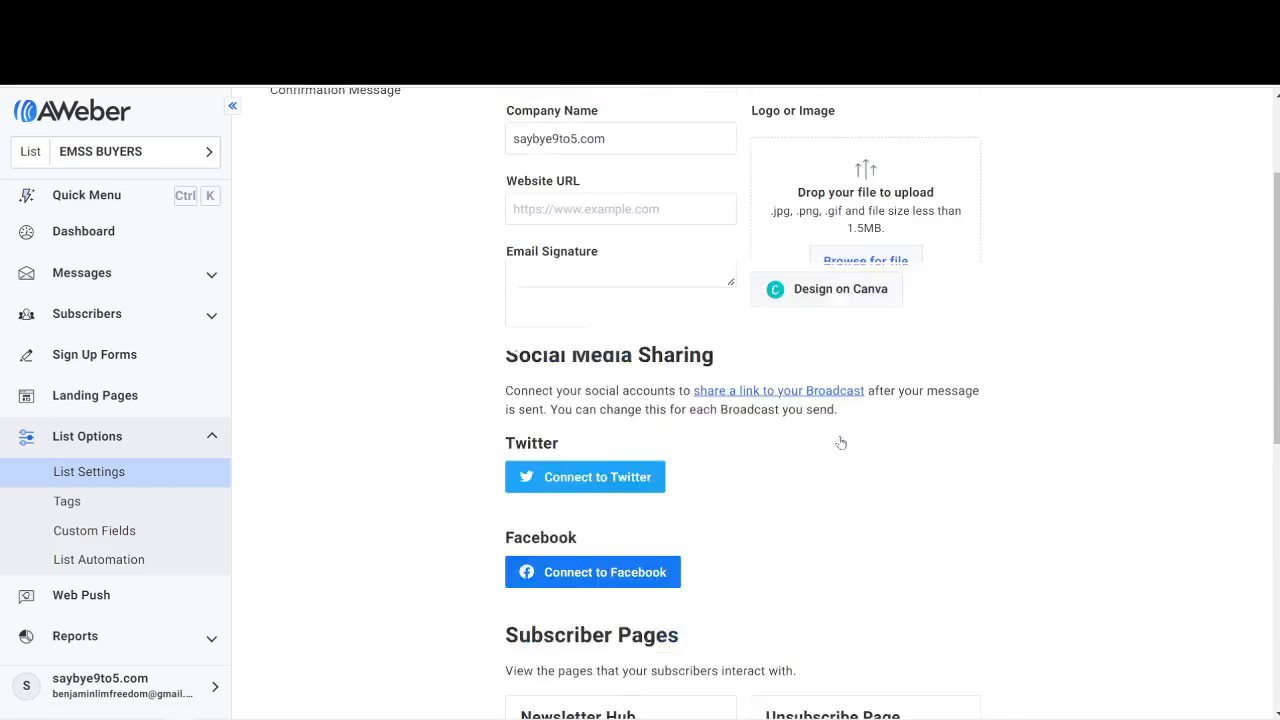